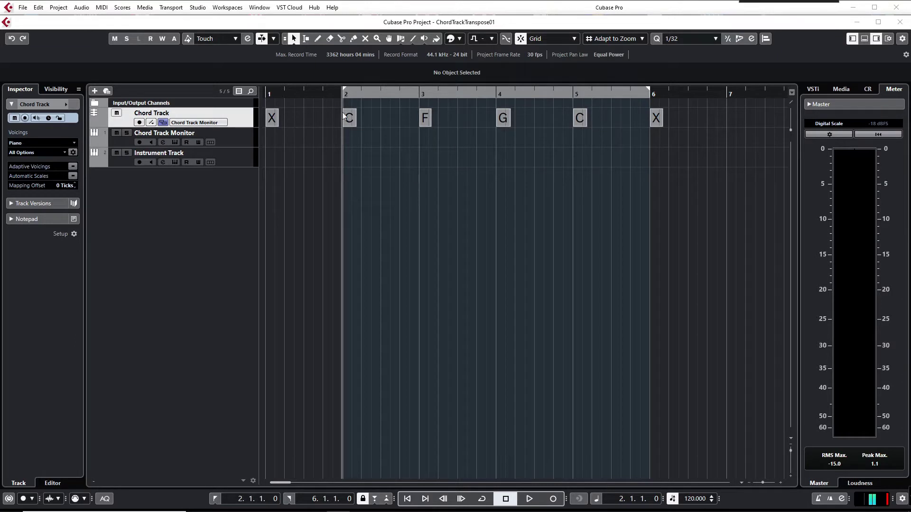
# Step: Play the C, F, G, C chord progression, then stop playback
pyautogui.click(341, 95)
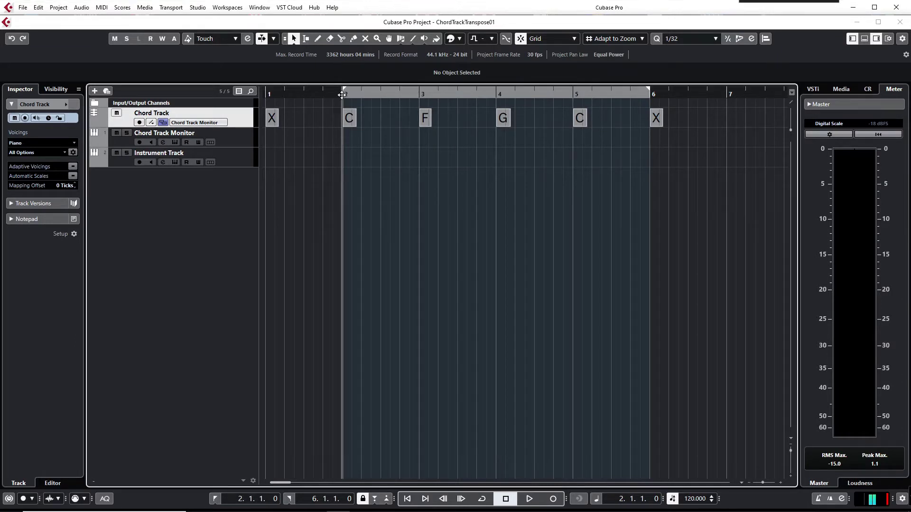
pyautogui.press('space')
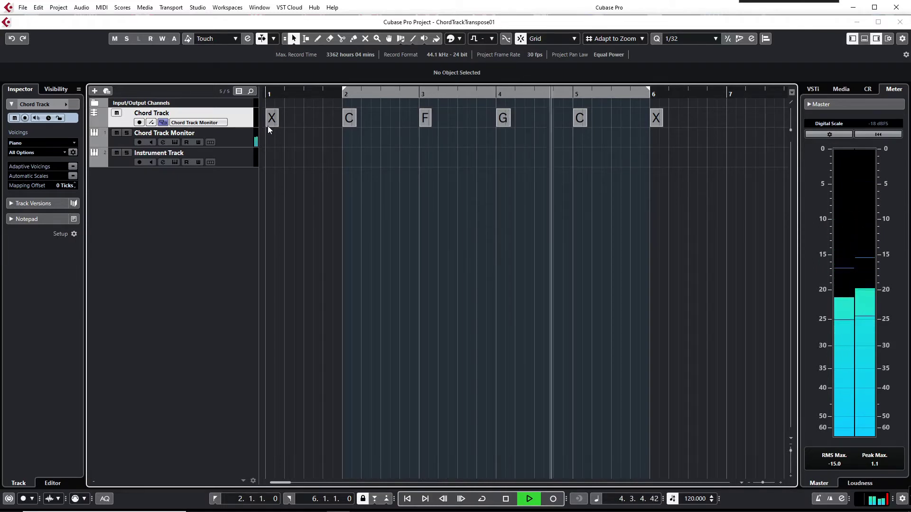
pyautogui.click(506, 498)
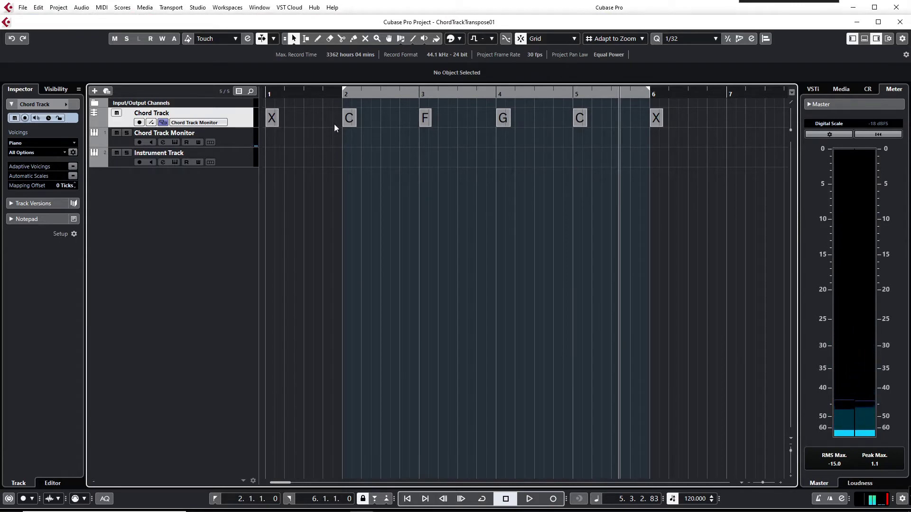
# Step: Drag the chord events from bar 2 onto the Instrument Track as MIDI parts, then select them
pyautogui.moveTo(334, 125); pyautogui.dragTo(615, 143)
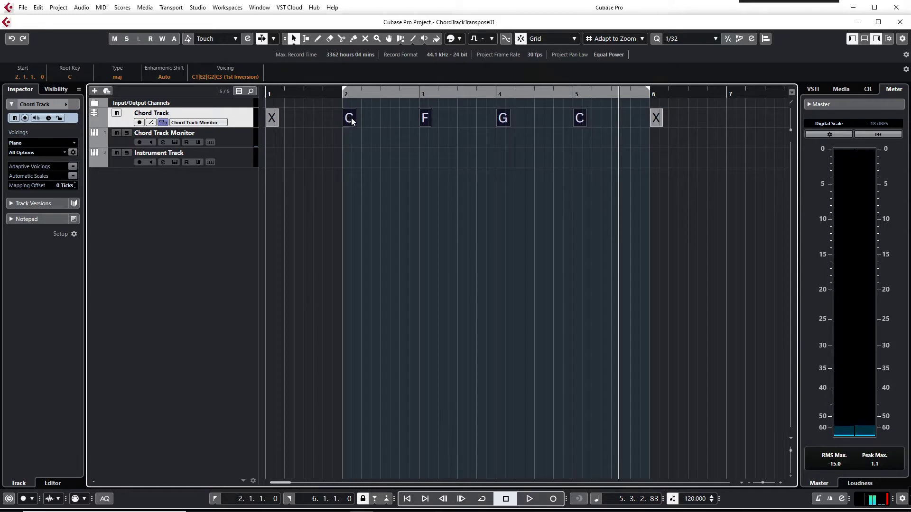
pyautogui.moveTo(350, 118); pyautogui.dragTo(352, 158)
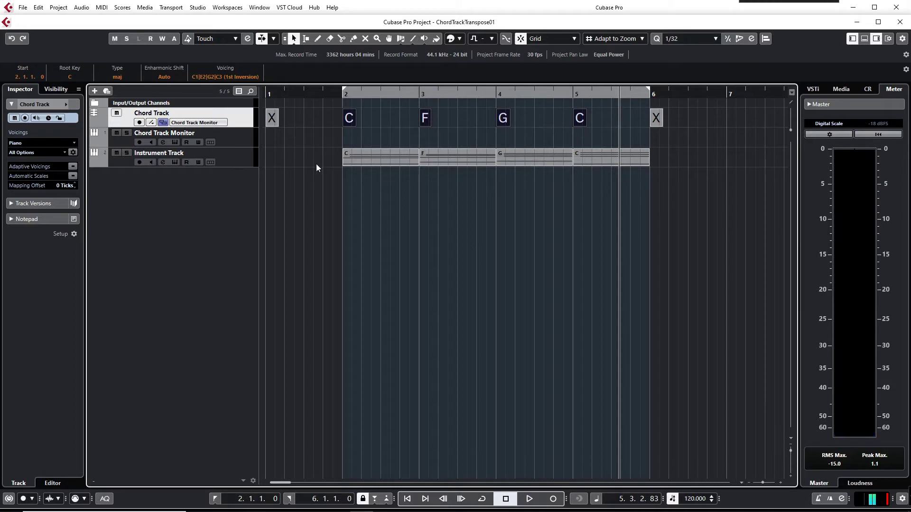
pyautogui.moveTo(321, 156); pyautogui.dragTo(699, 186)
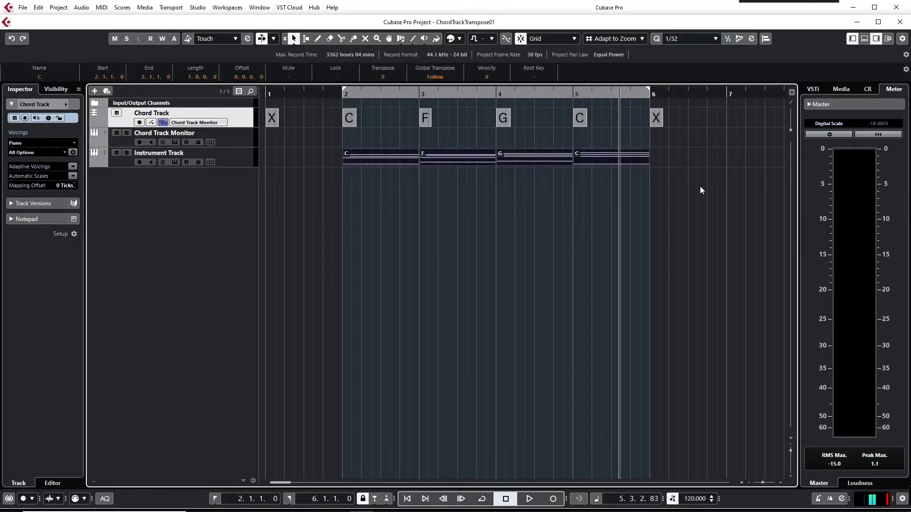
# Step: Set the Root Key of the four selected MIDI parts to C in the info line
pyautogui.click(533, 77)
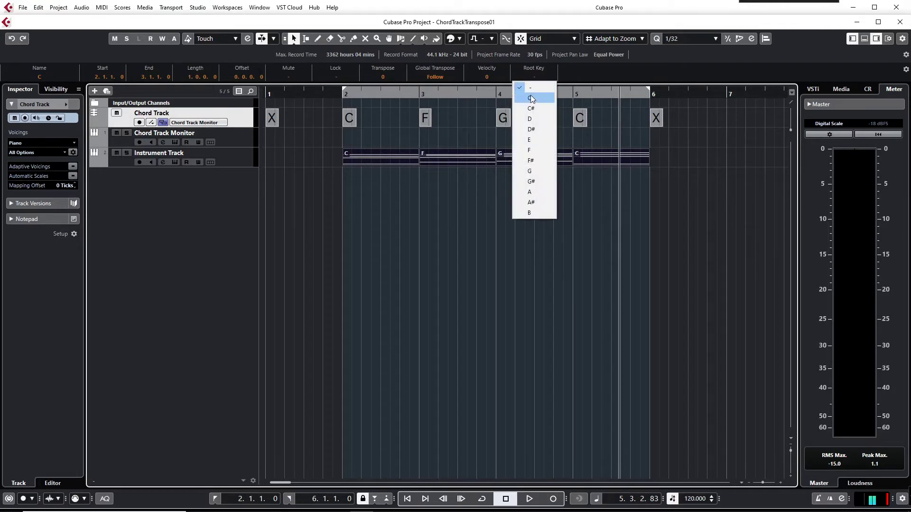
pyautogui.click(531, 98)
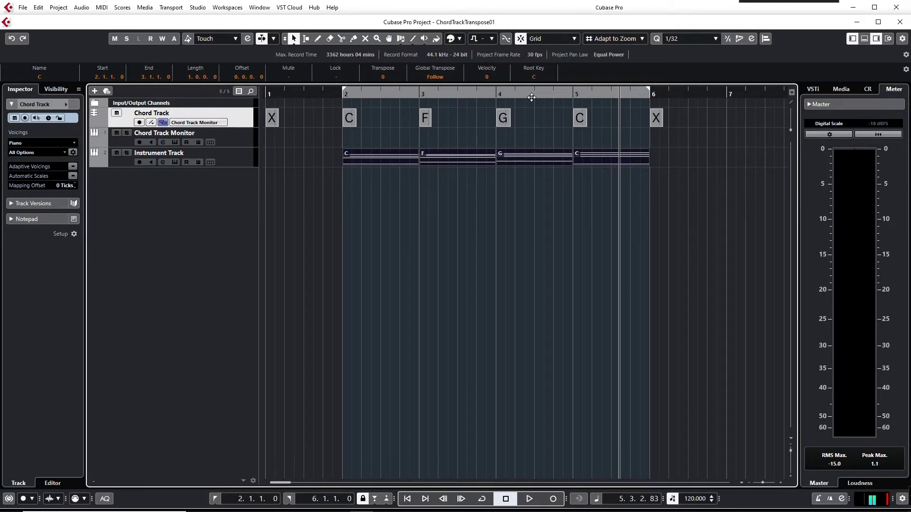
# Step: Set the project key to D#, mute the Chord Track and Chord Track Monitor, and play from bar 2
pyautogui.click(491, 39)
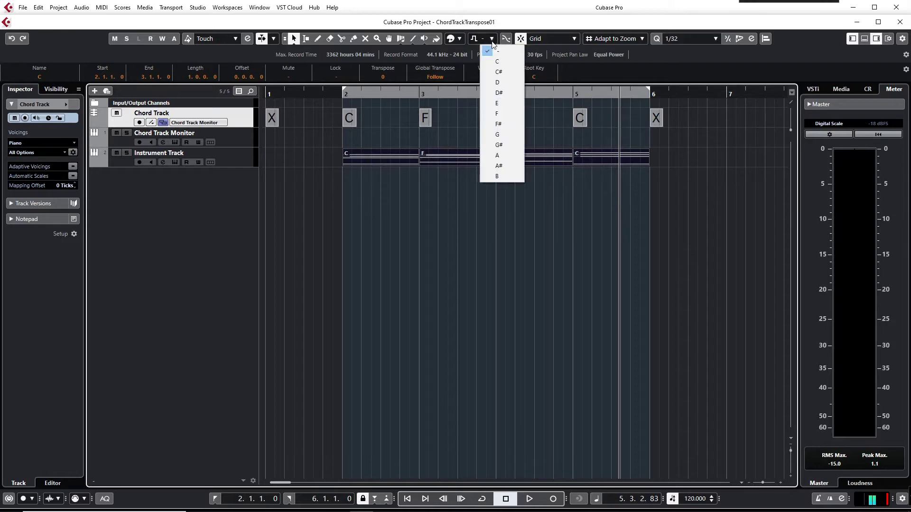
pyautogui.click(506, 93)
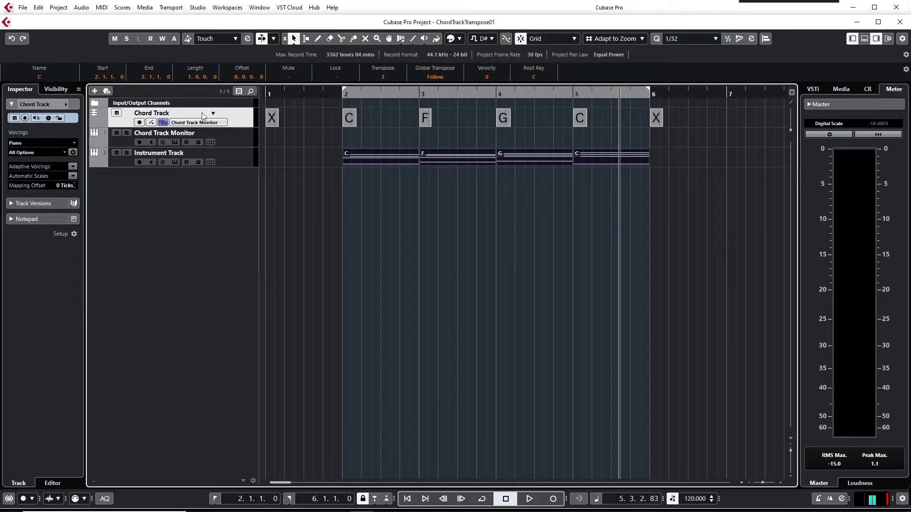
pyautogui.click(115, 114)
pyautogui.click(116, 133)
pyautogui.click(343, 96)
pyautogui.press('space')
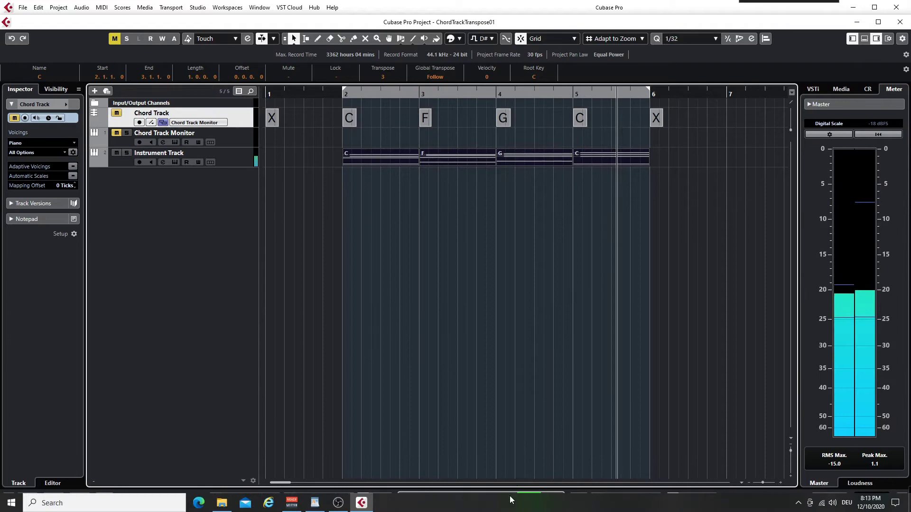
# Step: Stop playback, unmute the chord tracks, and replay the D#-transposed parts from bar 2
pyautogui.click(506, 498)
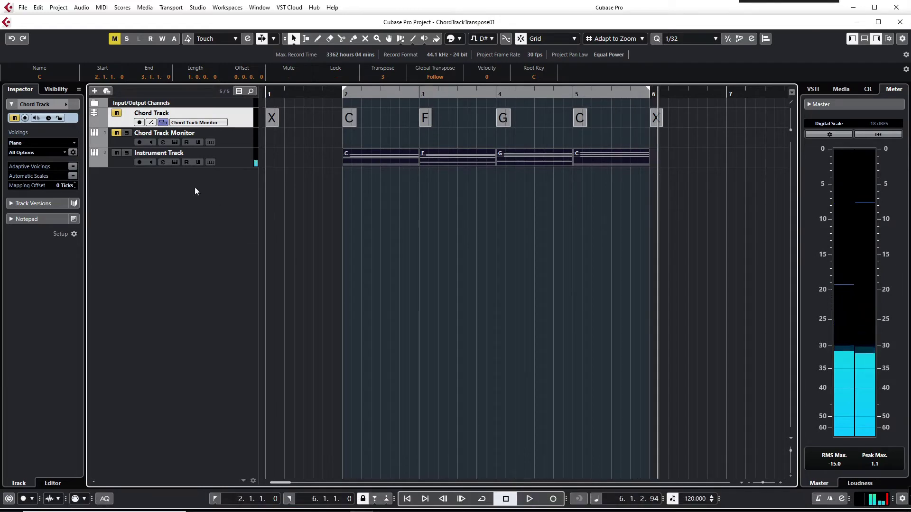
pyautogui.click(116, 133)
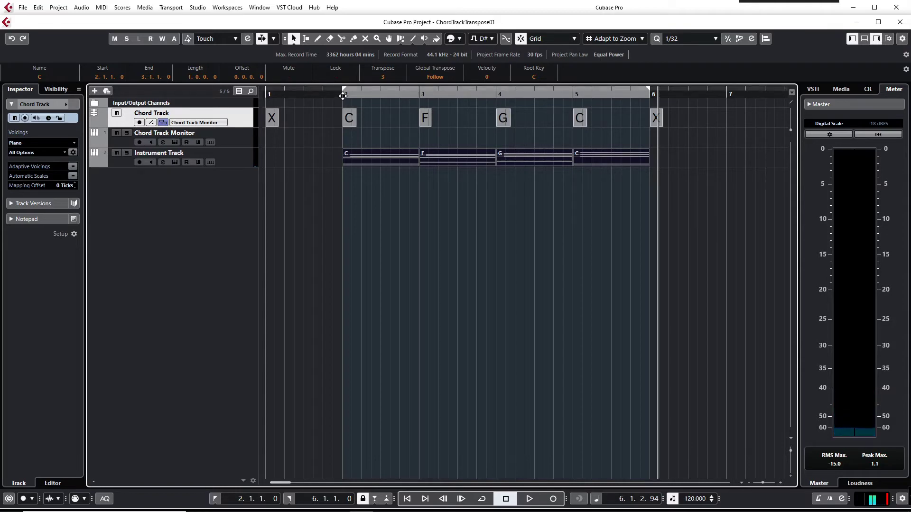
pyautogui.doubleClick(342, 95)
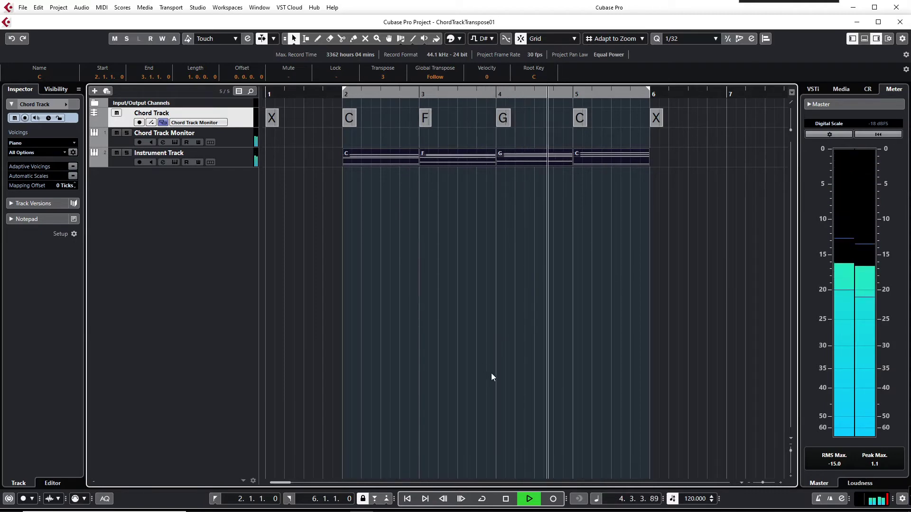
pyautogui.click(506, 498)
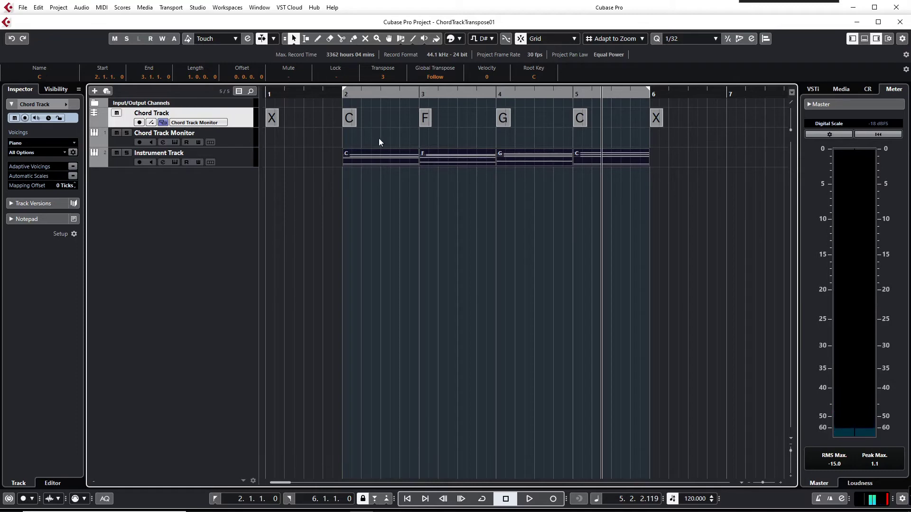
# Step: Inspect the G, F and first C chord events, then select all four chords
pyautogui.click(502, 123)
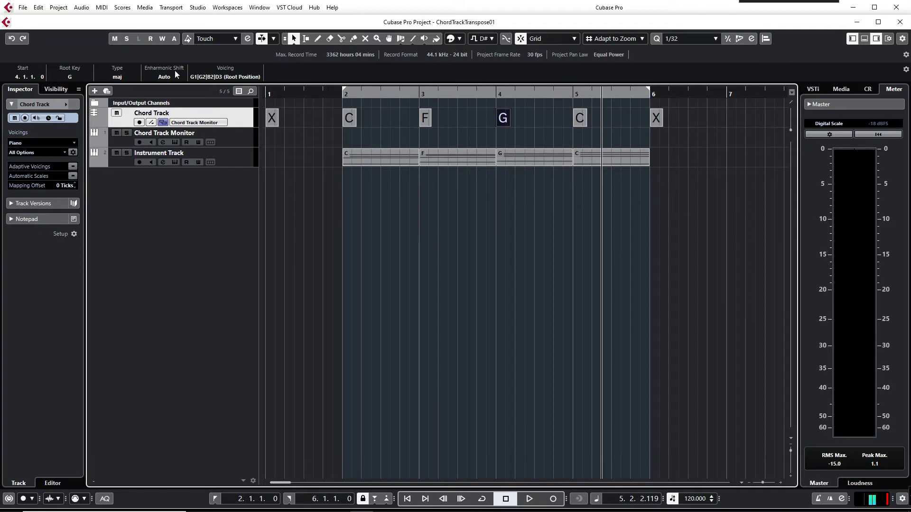
pyautogui.click(433, 120)
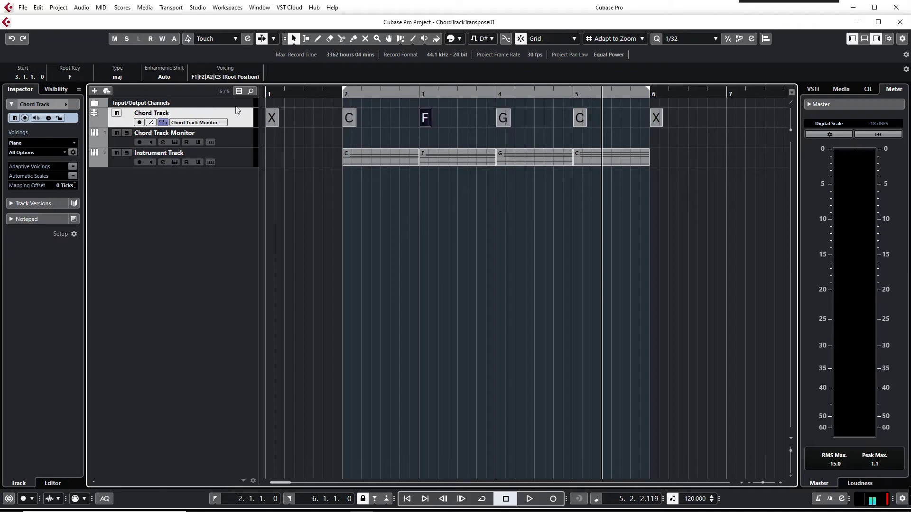
pyautogui.click(353, 121)
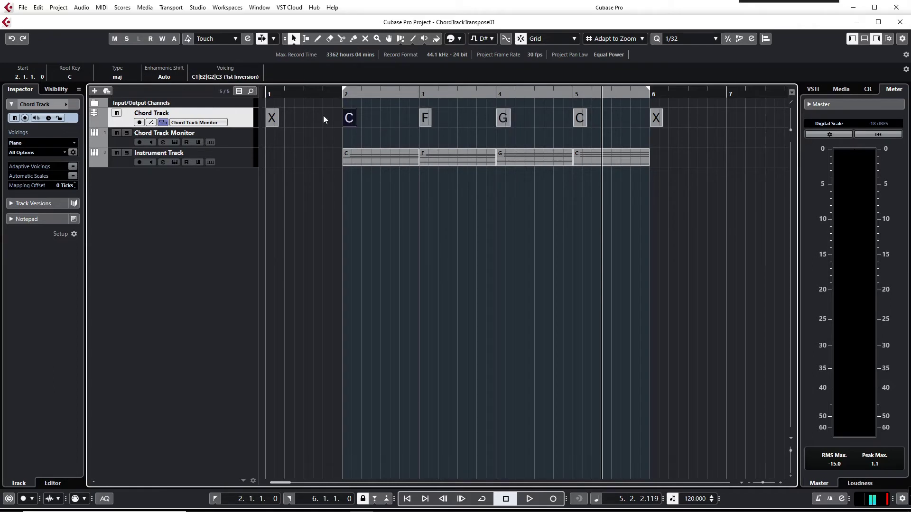
pyautogui.moveTo(320, 114); pyautogui.dragTo(591, 133)
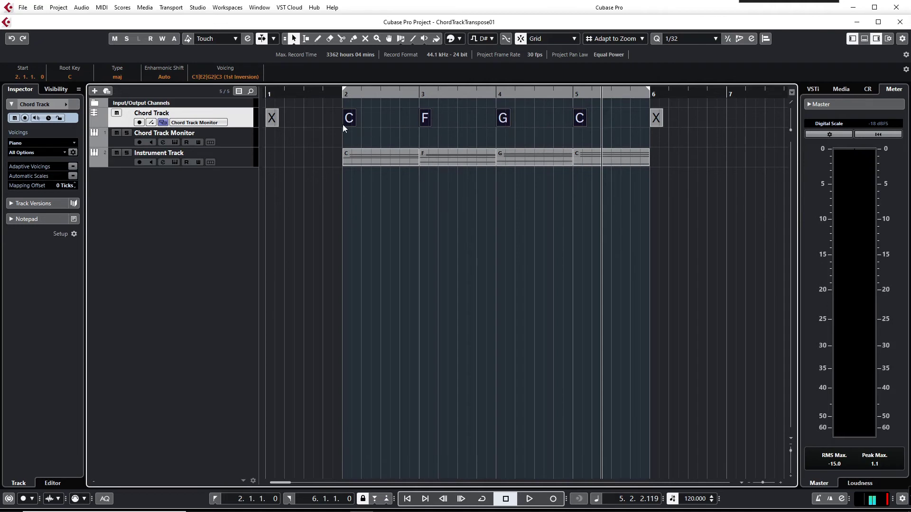
# Step: Set the chords' Root Key to Eb (Eb, Ab, Bb, Eb) and play them from bar 2
pyautogui.click(77, 75)
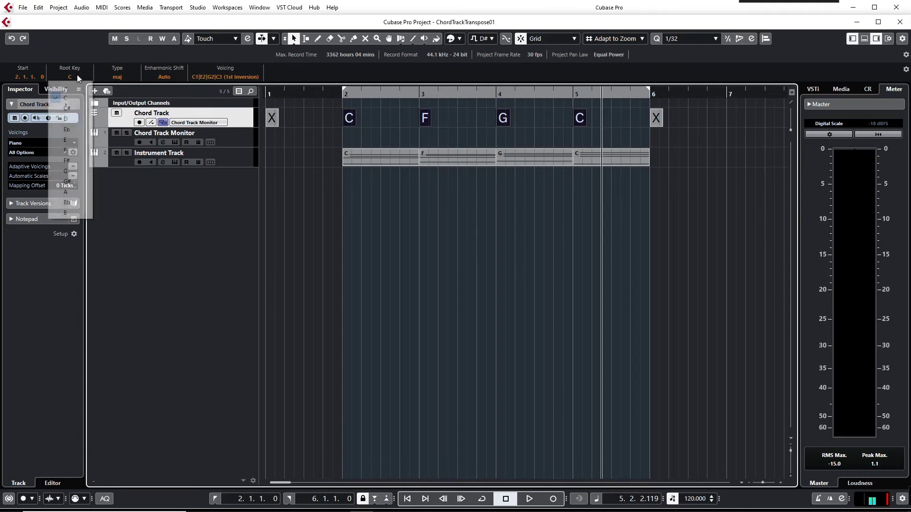
pyautogui.click(72, 129)
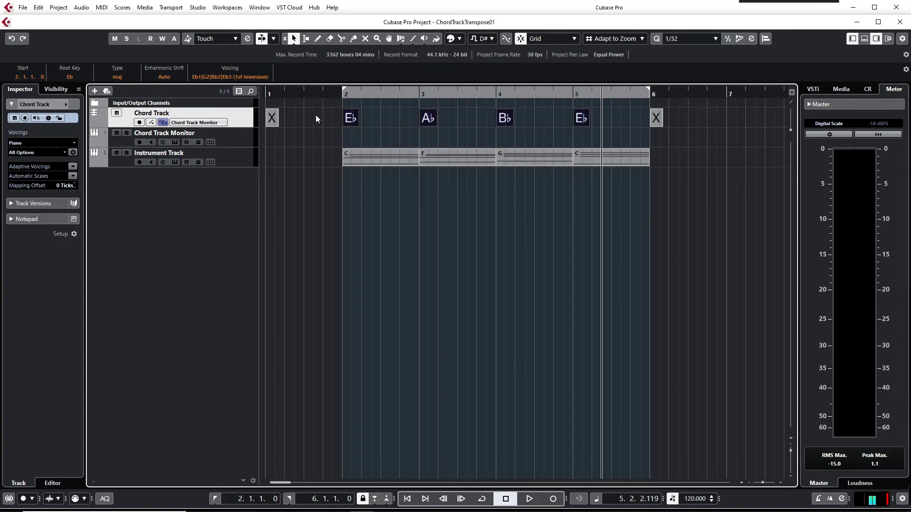
pyautogui.doubleClick(343, 95)
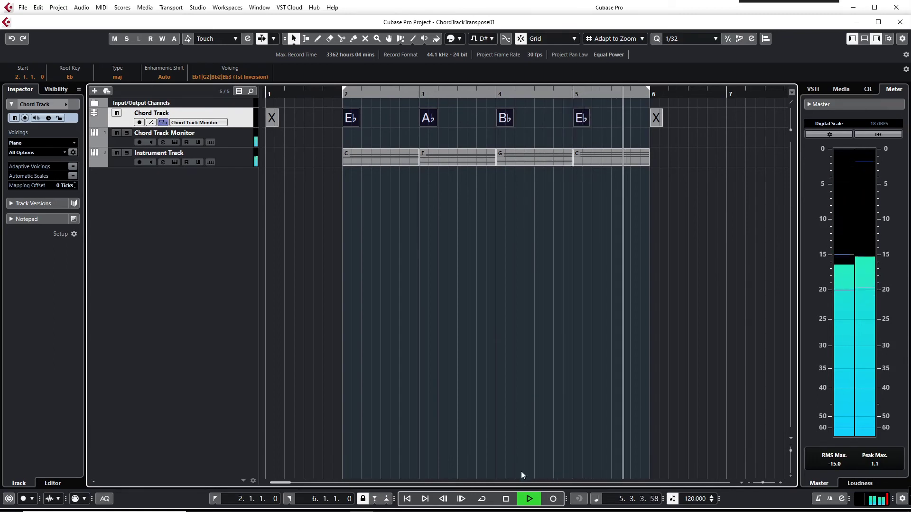
pyautogui.click(506, 499)
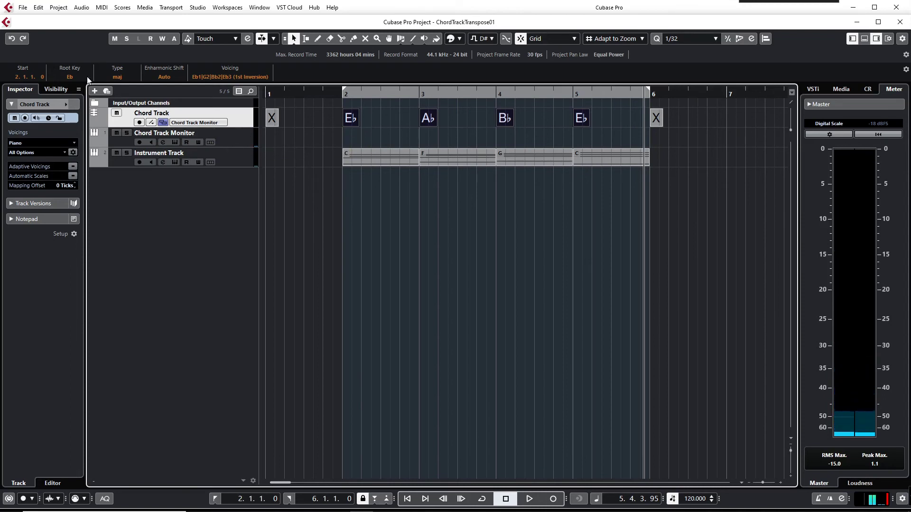
# Step: Set the chords' Root Key back to C, set the project key to '-', and replay from bar 2
pyautogui.click(69, 76)
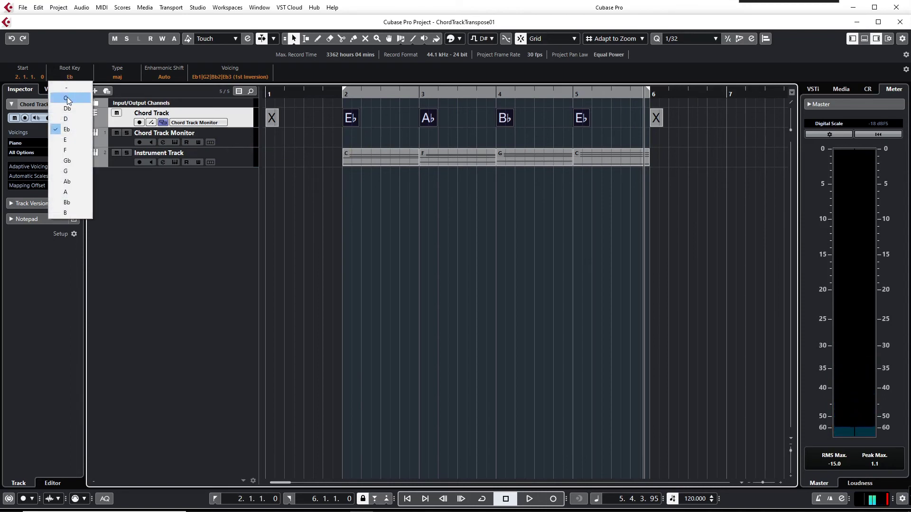
pyautogui.click(67, 97)
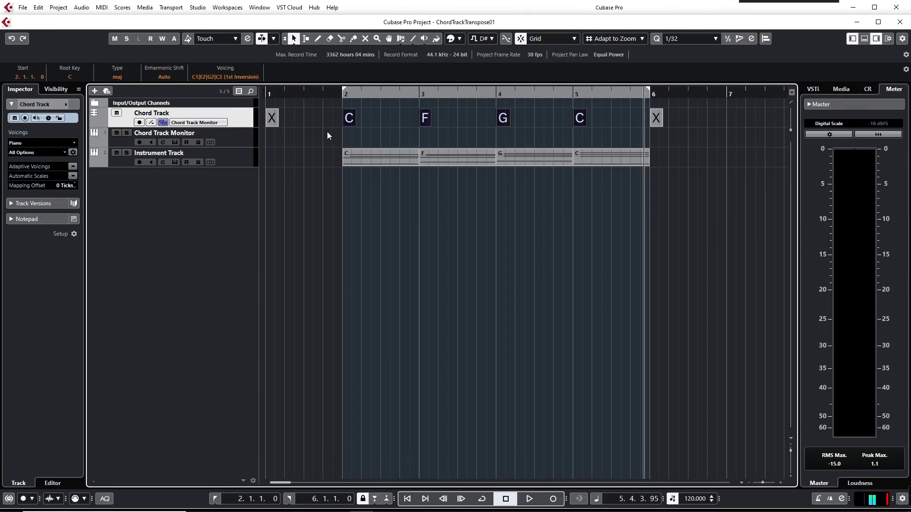
pyautogui.click(494, 38)
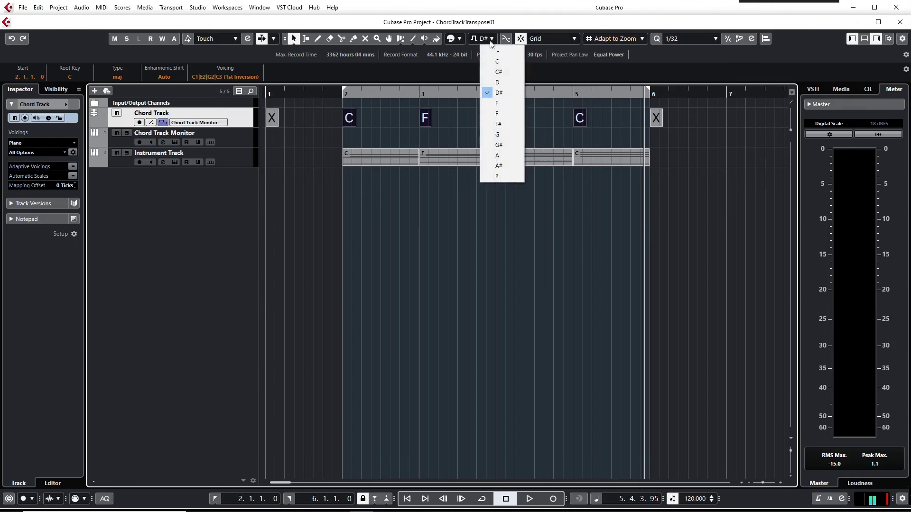
pyautogui.click(496, 53)
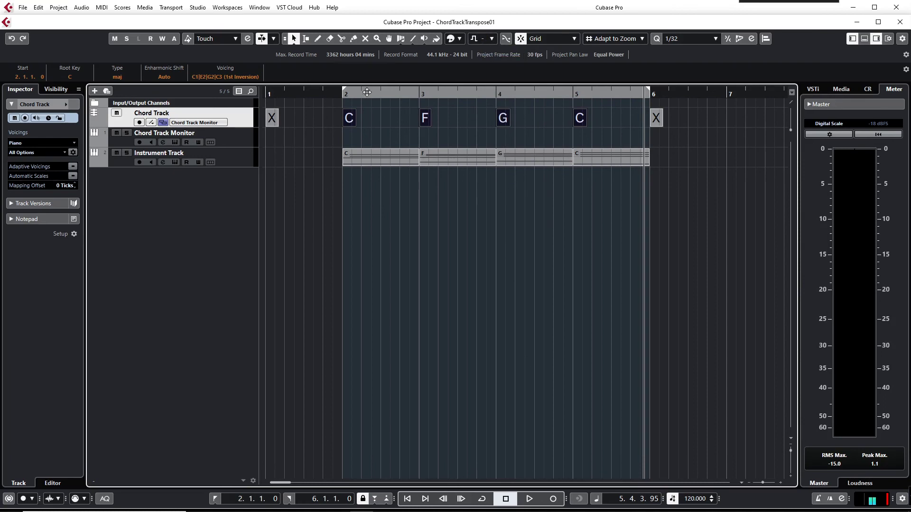
pyautogui.doubleClick(343, 95)
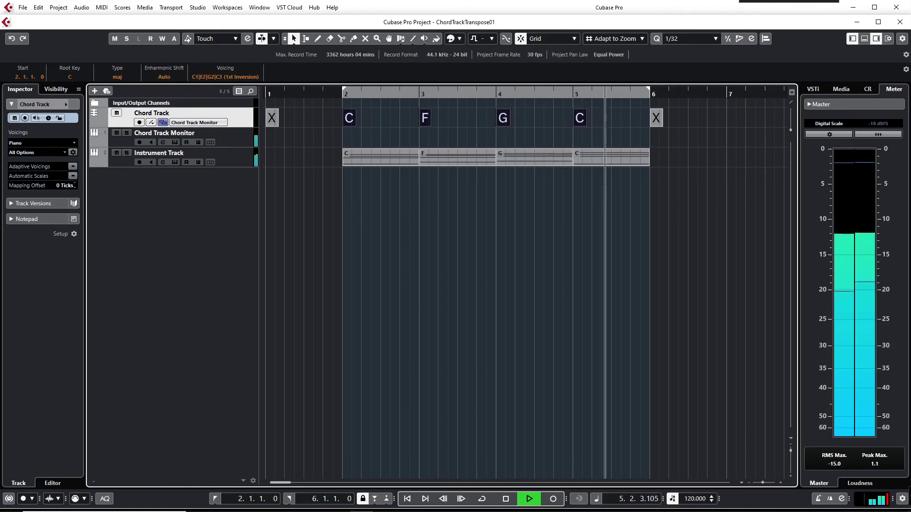
pyautogui.press('space')
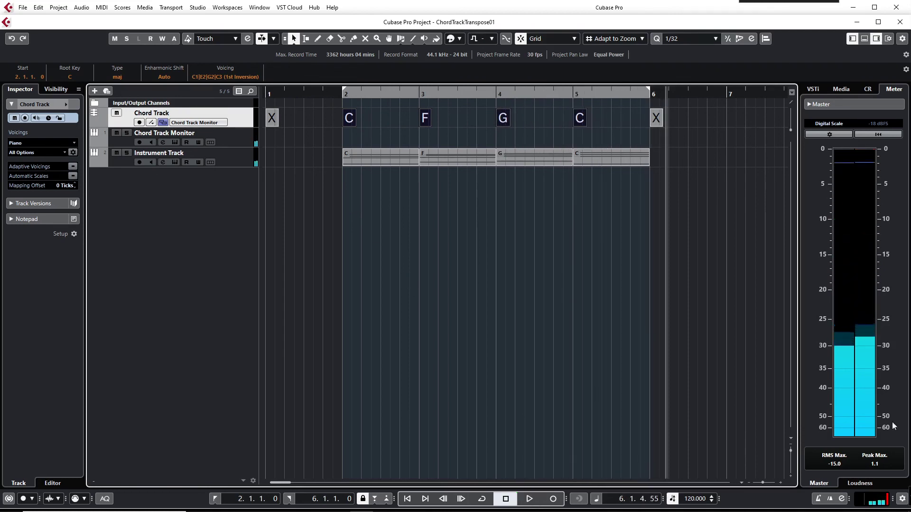